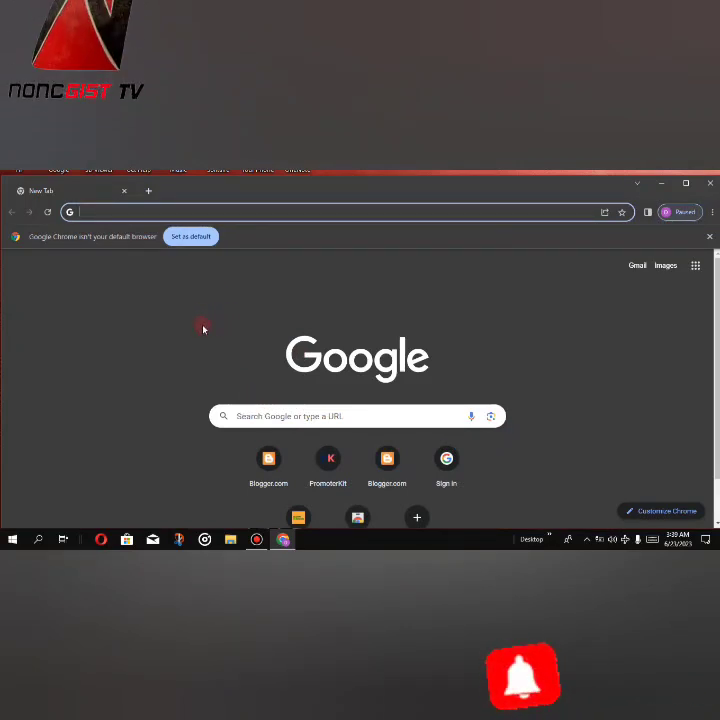
left_click(196, 212)
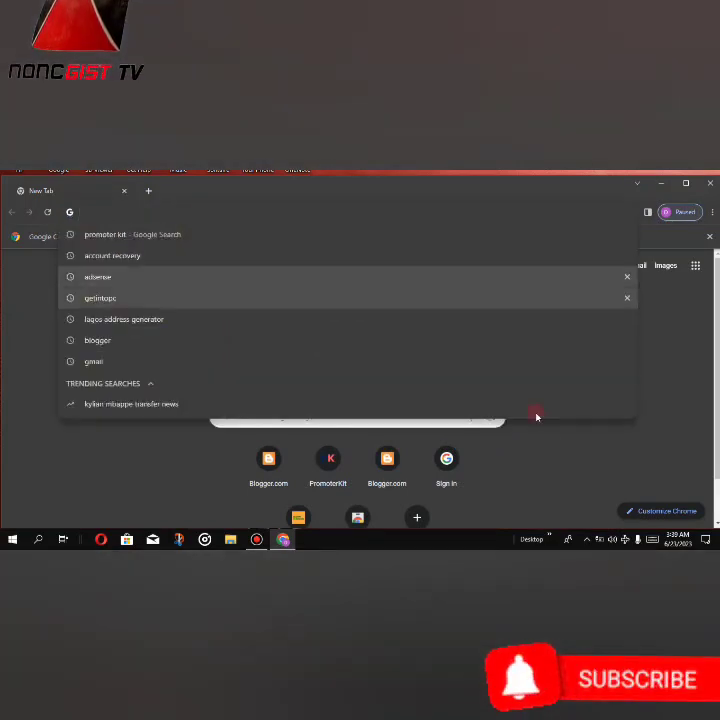
left_click(652, 539)
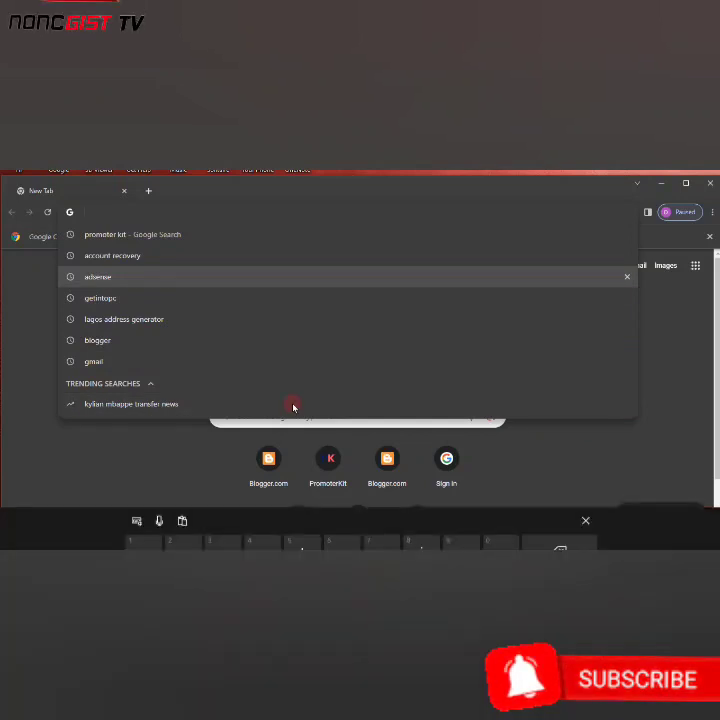
left_click(181, 392)
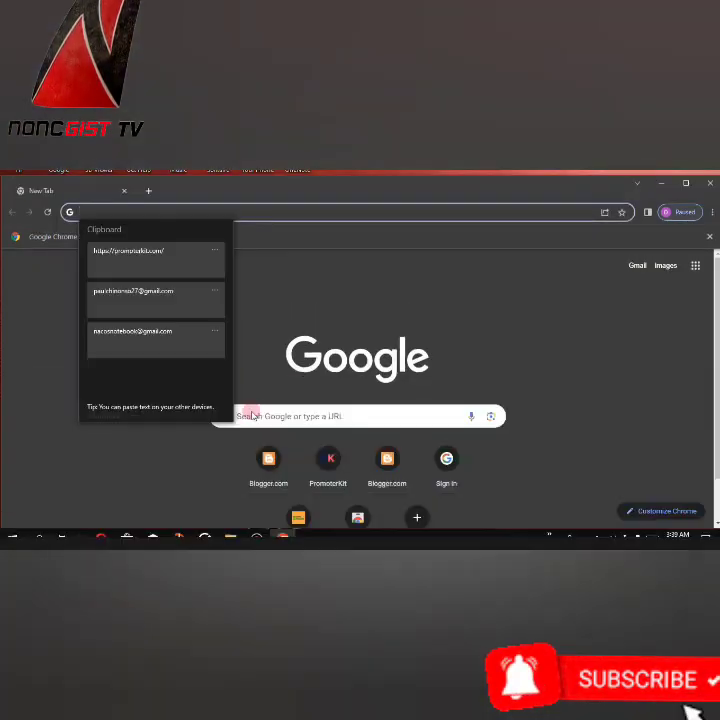
left_click(172, 267)
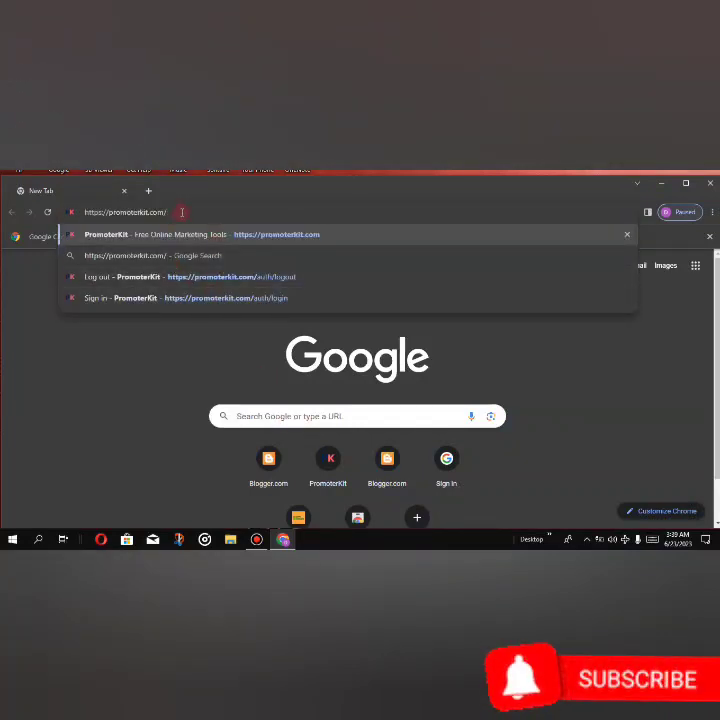
key("Return")
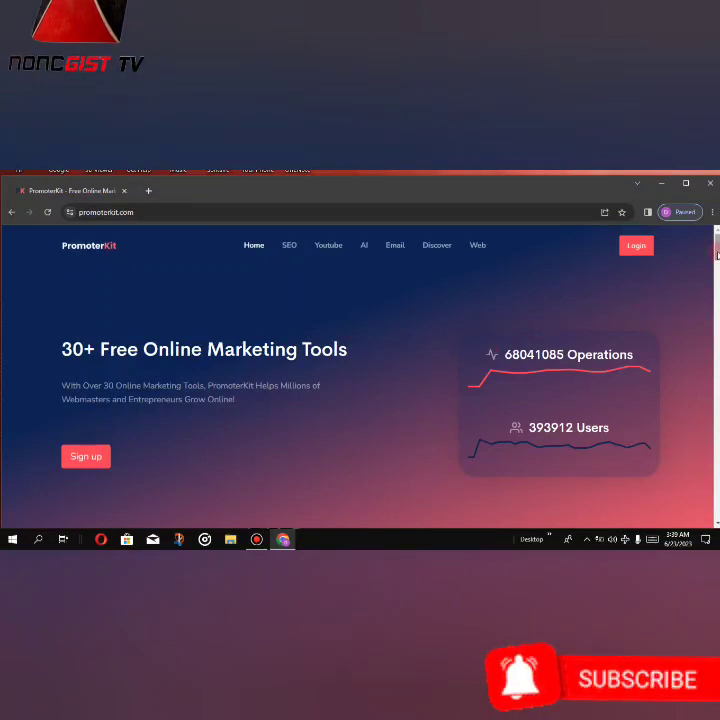
- Sign in to the PromoterKit account with the saved e-mail and password
mouse_move(716, 253)
left_mouse_down()
mouse_move(716, 340)
mouse_move(716, 250)
left_mouse_up()
left_click(640, 246)
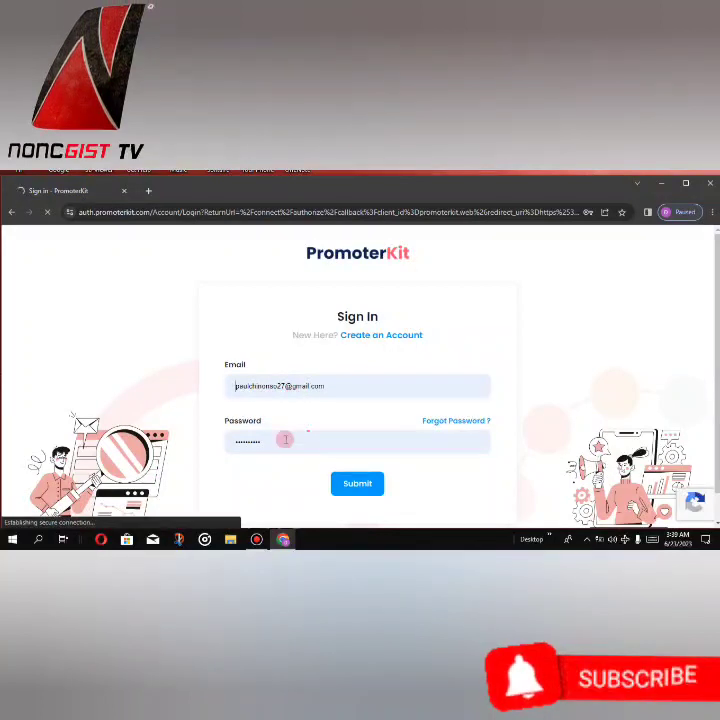
left_click(348, 482)
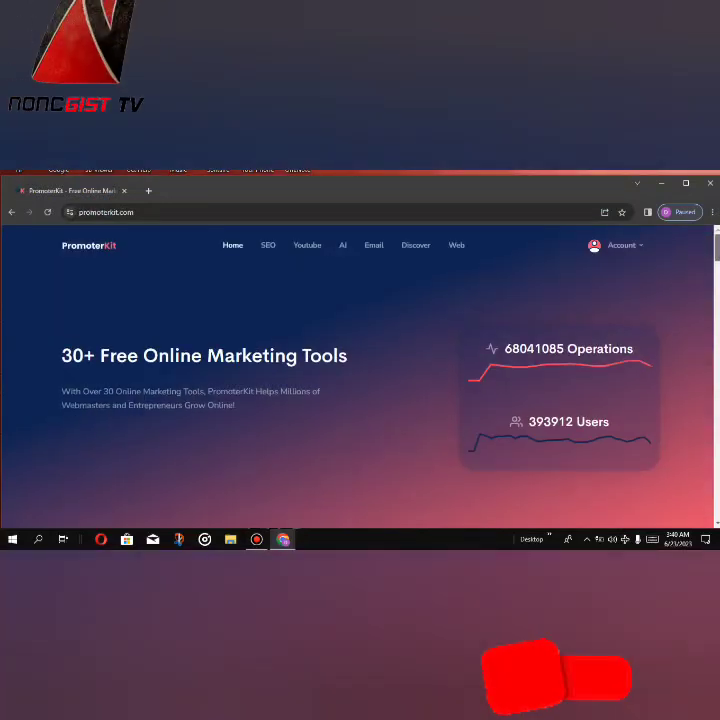
- Find the YouTube tools on the home page and open the YouTube Keyword Tool
scroll(360, 375, "down", 5)
scroll(716, 290, "down", 2)
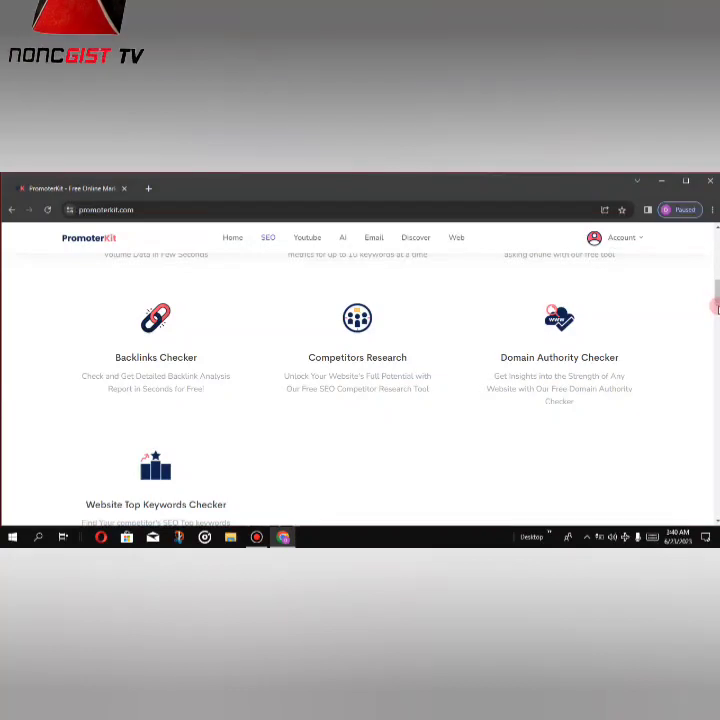
left_click_drag(717, 294, 716, 331)
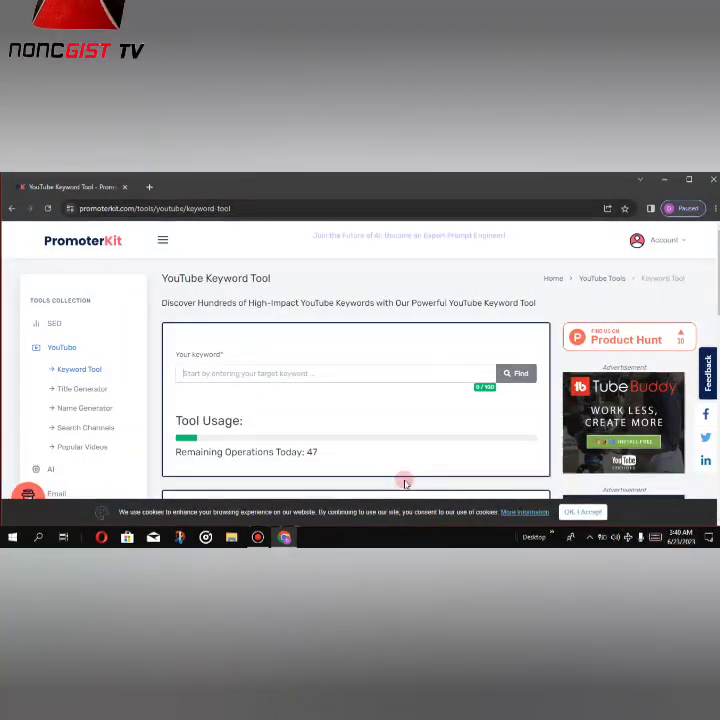
- Run a YouTube keyword search for "how to make money as a freelancer"
type("how to mon")
scroll(405, 479, "down", 3)
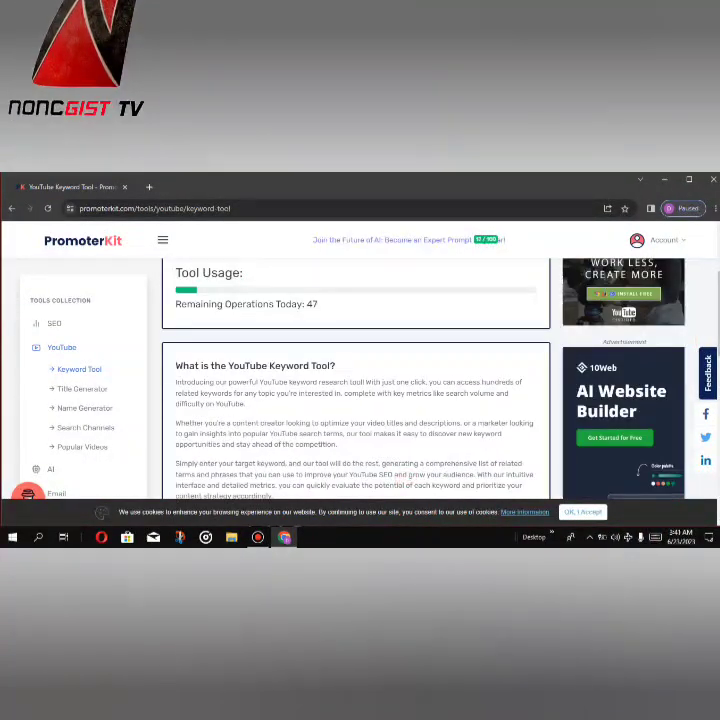
scroll(328, 363, "up", 2)
scroll(328, 363, "down", 2)
scroll(300, 340, "up", 2)
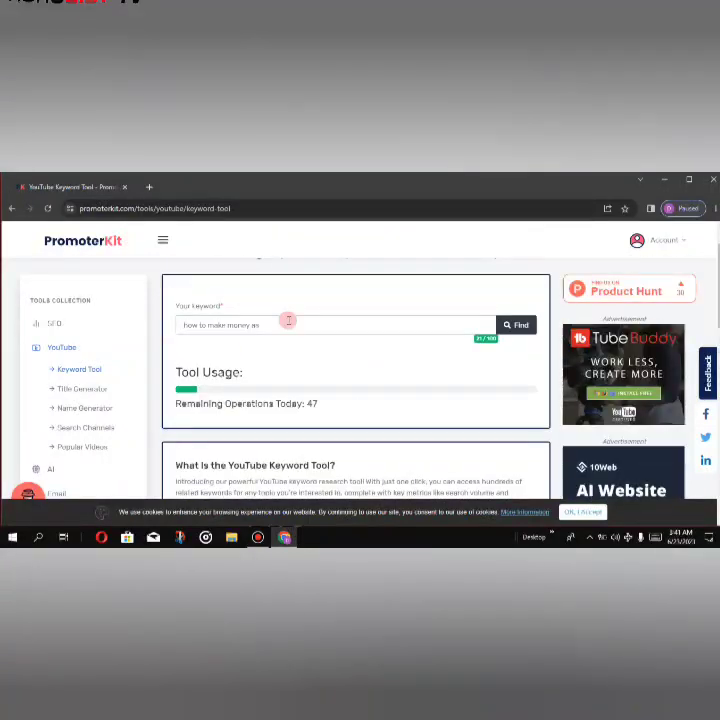
left_click(286, 322)
type("a freelancer")
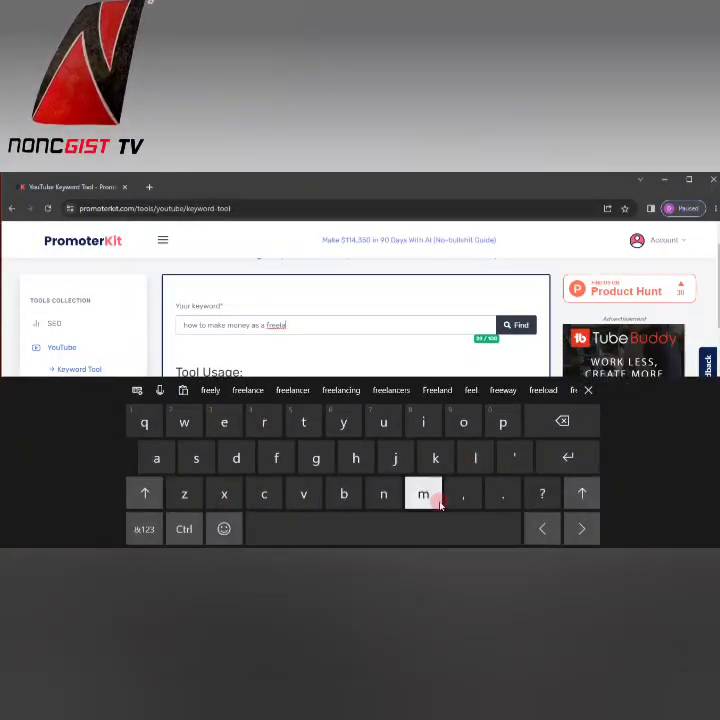
left_click(588, 390)
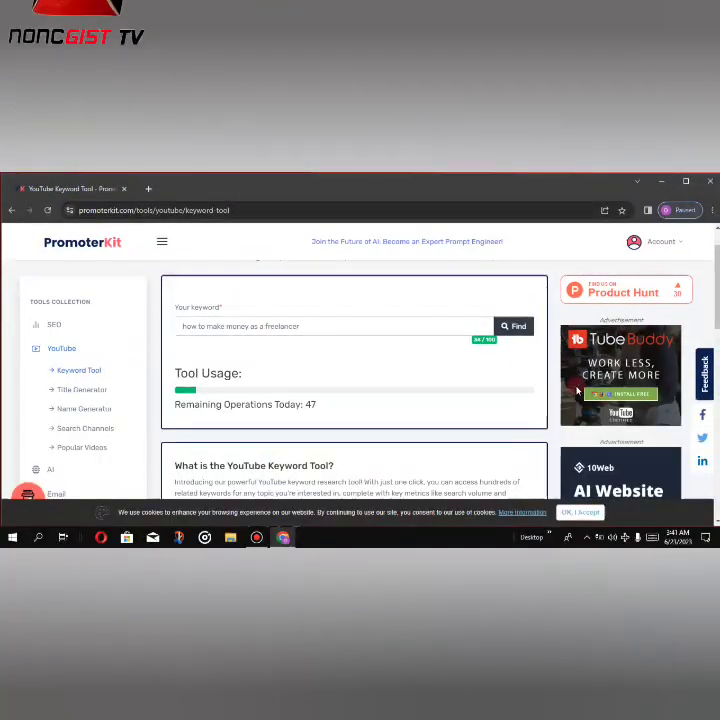
left_click(508, 334)
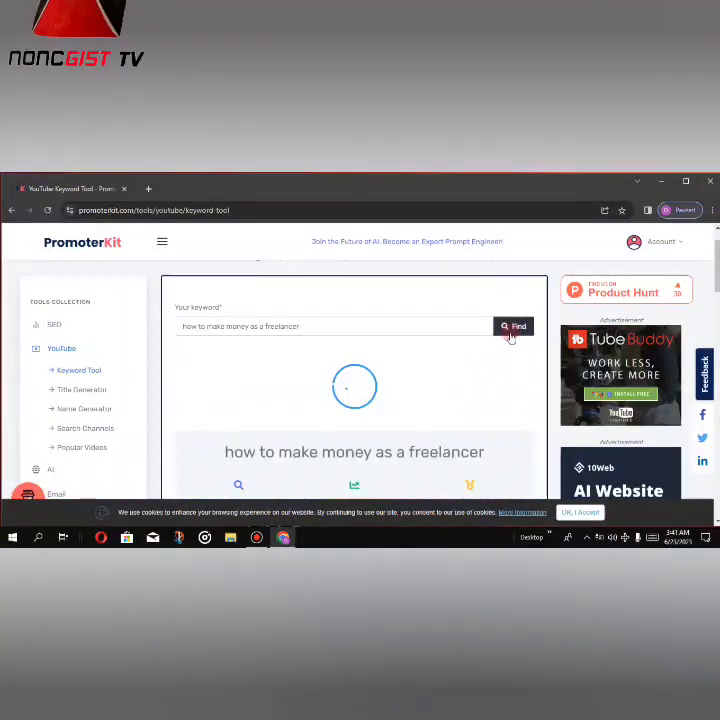
- Examine the related keywords, comparing their search volumes and difficulty ratings to find low-difficulty options
scroll(583, 336, "down", 8)
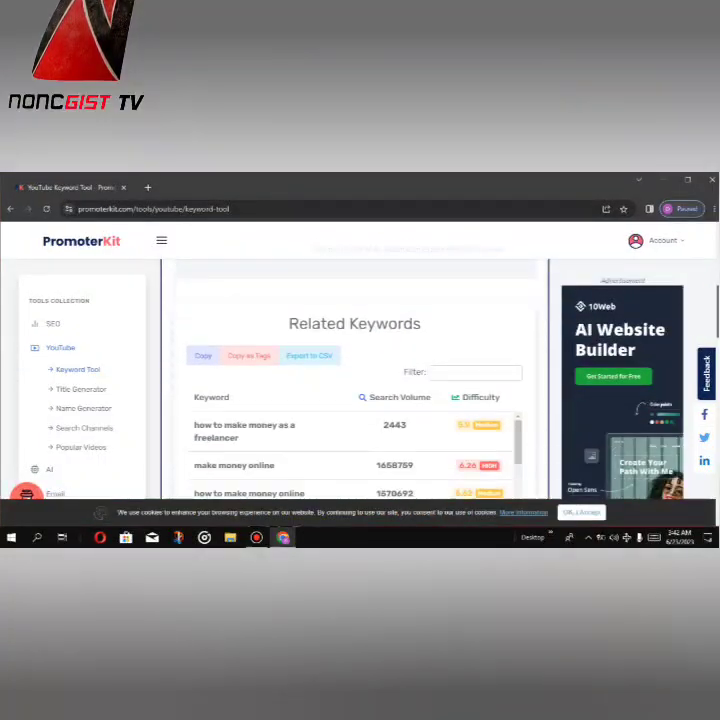
scroll(355, 400, "down", 1)
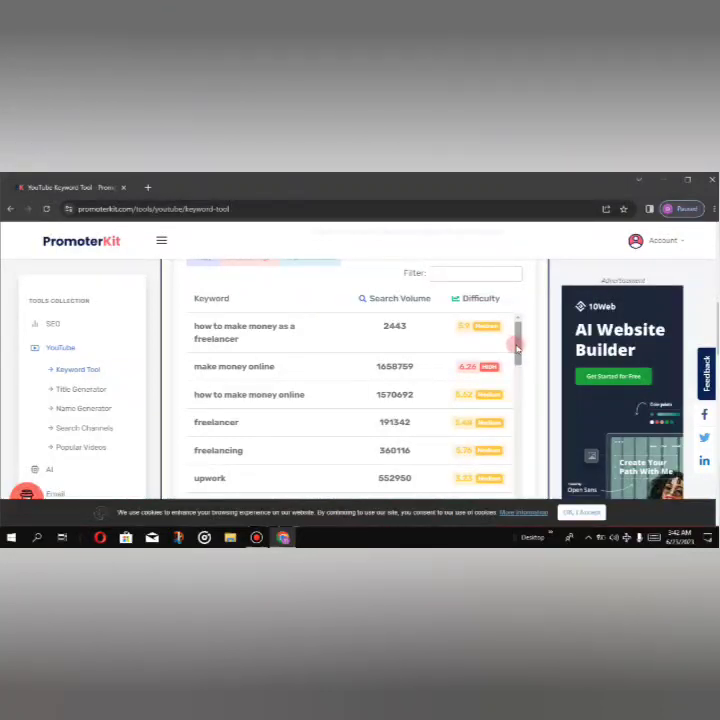
left_click_drag(517, 345, 519, 387)
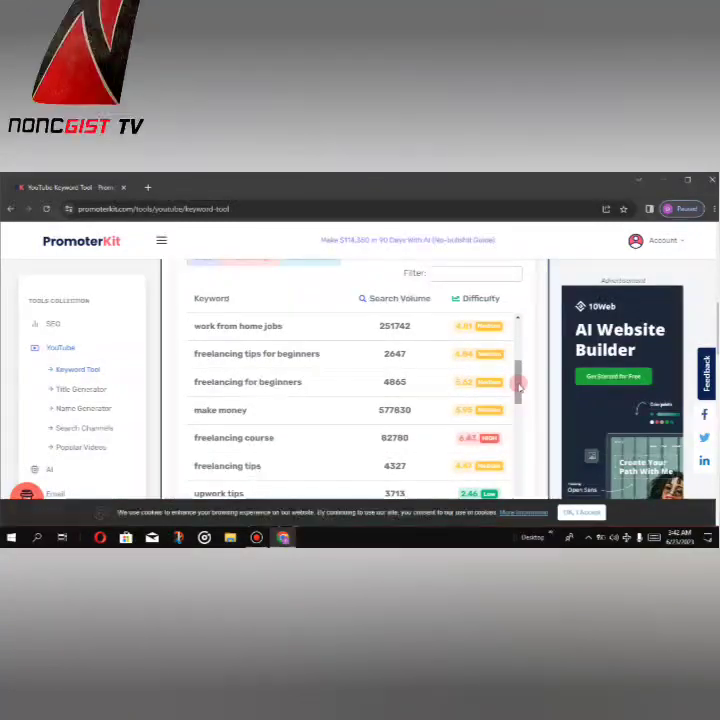
left_click_drag(519, 387, 519, 408)
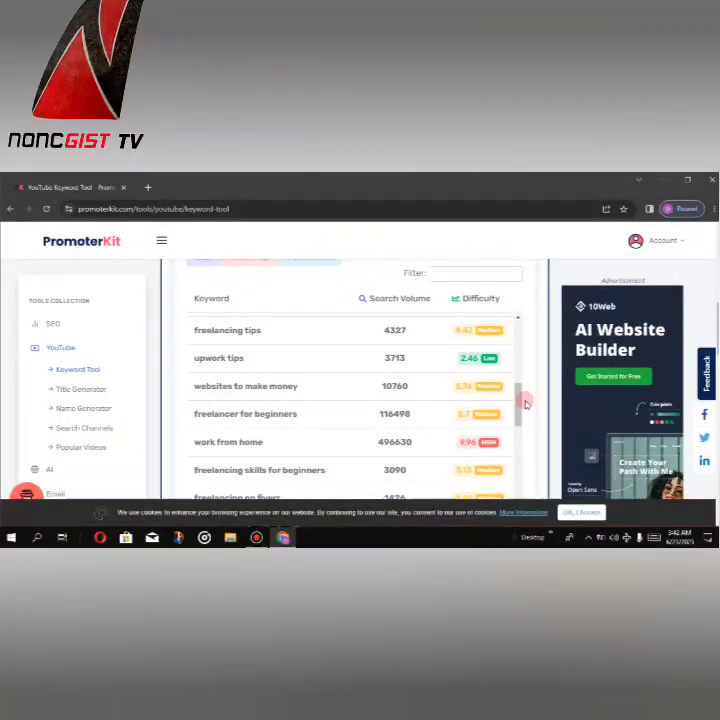
left_click_drag(517, 409, 519, 464)
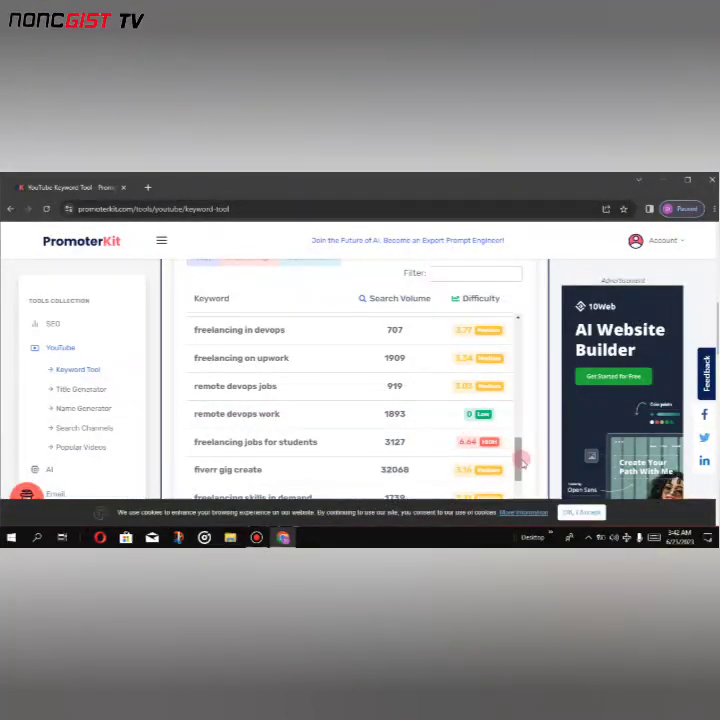
left_click_drag(519, 462, 433, 465)
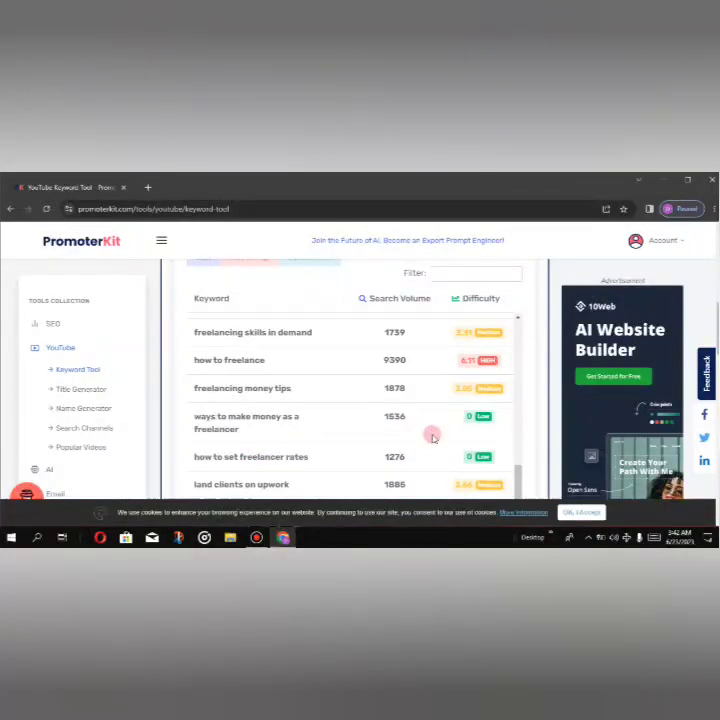
scroll(517, 482, "down", 5)
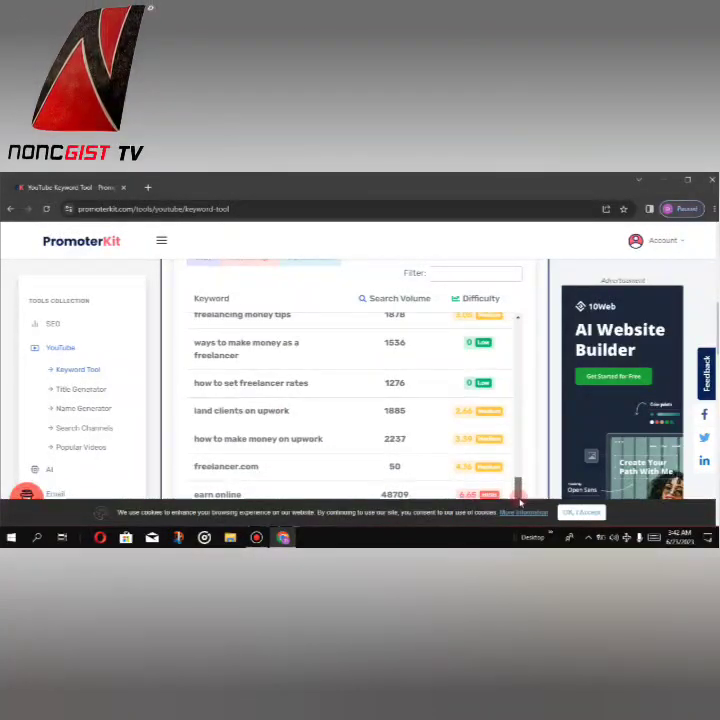
scroll(521, 452, "up", 4)
scroll(521, 440, "up", 6)
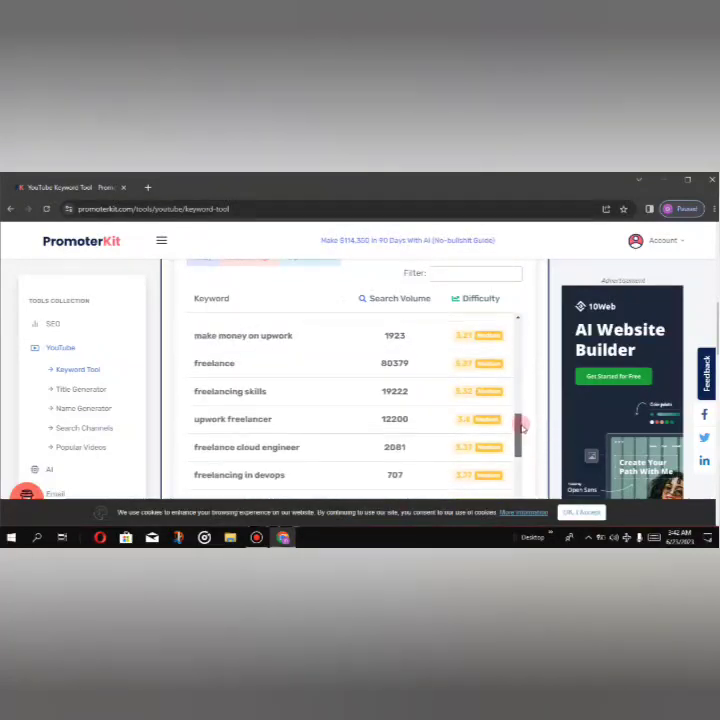
scroll(518, 415, "up", 8)
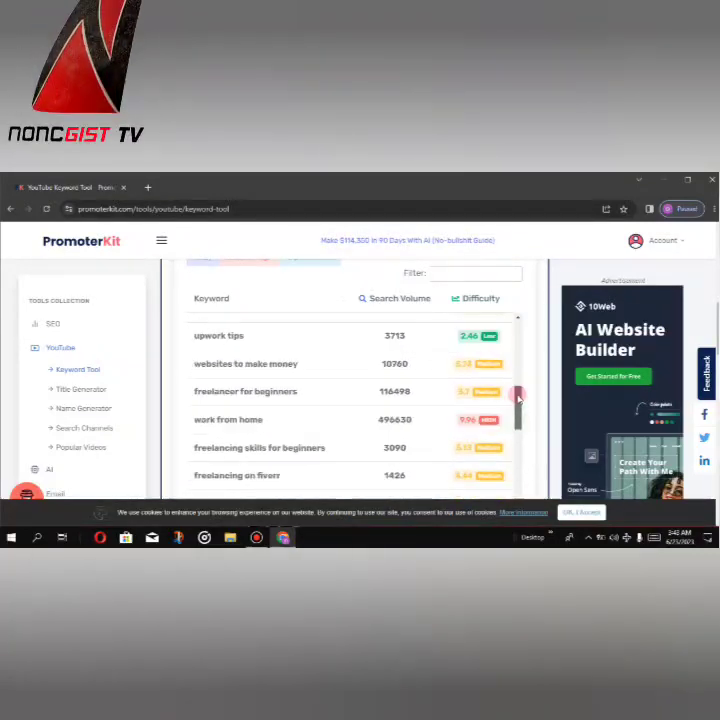
scroll(518, 400, "down", 3)
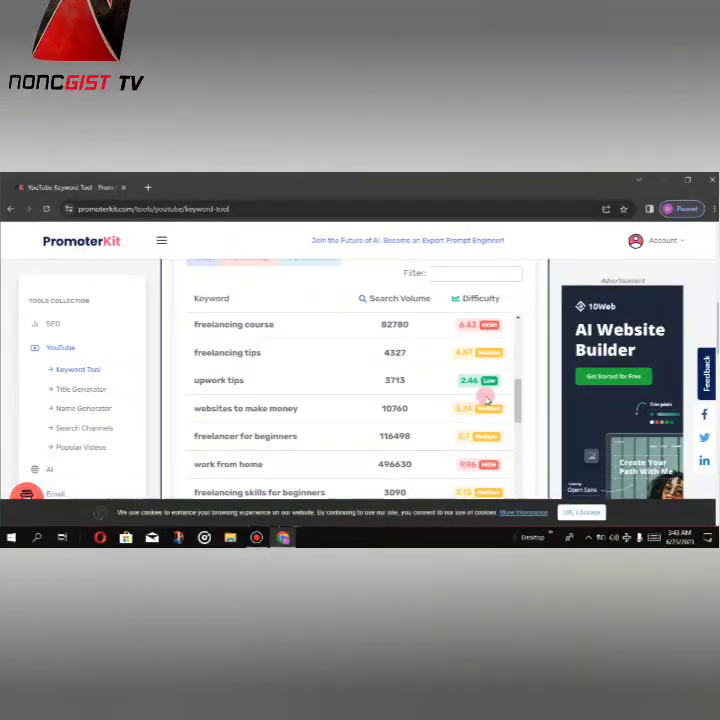
left_click_drag(517, 392, 530, 347)
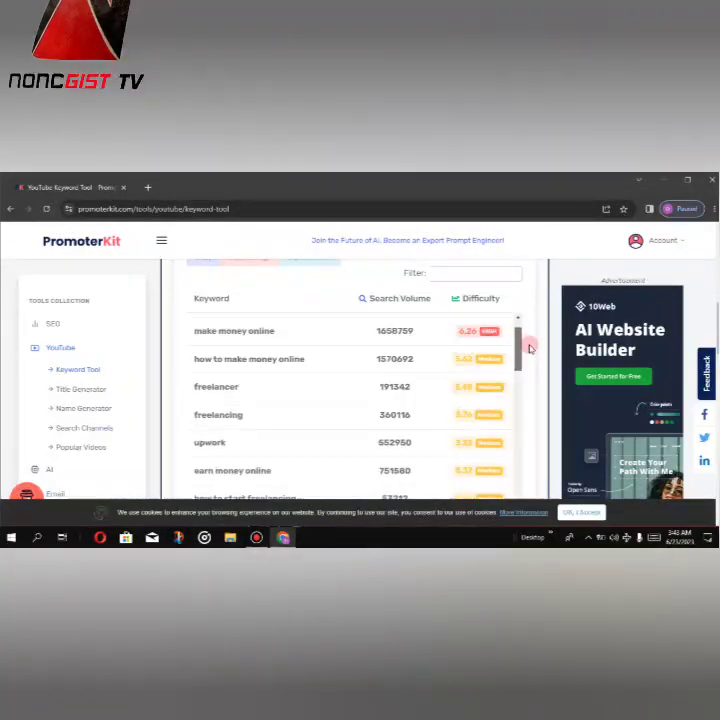
left_click_drag(517, 410, 514, 462)
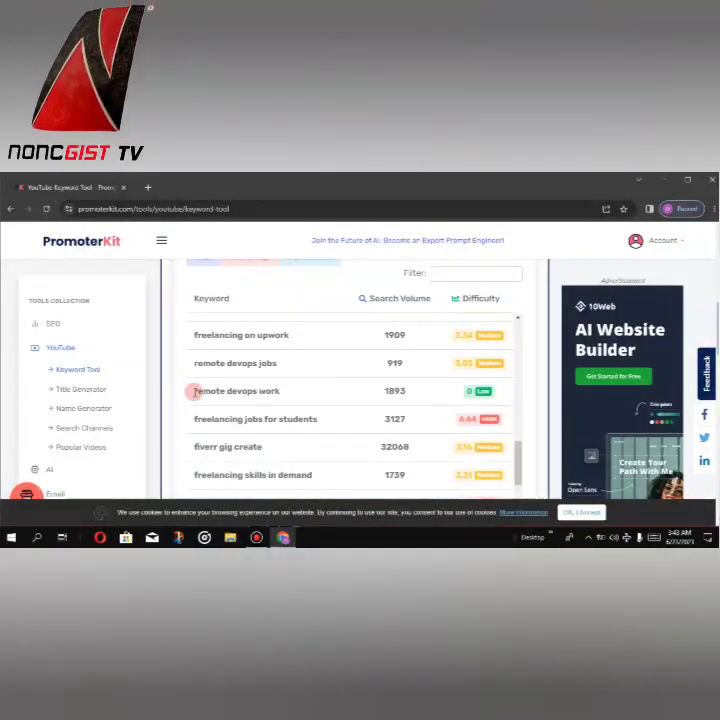
- Copy the keyword "remote devops work" from the related keywords table
left_click_drag(195, 391, 282, 402)
key("ctrl+c")
left_click(286, 403)
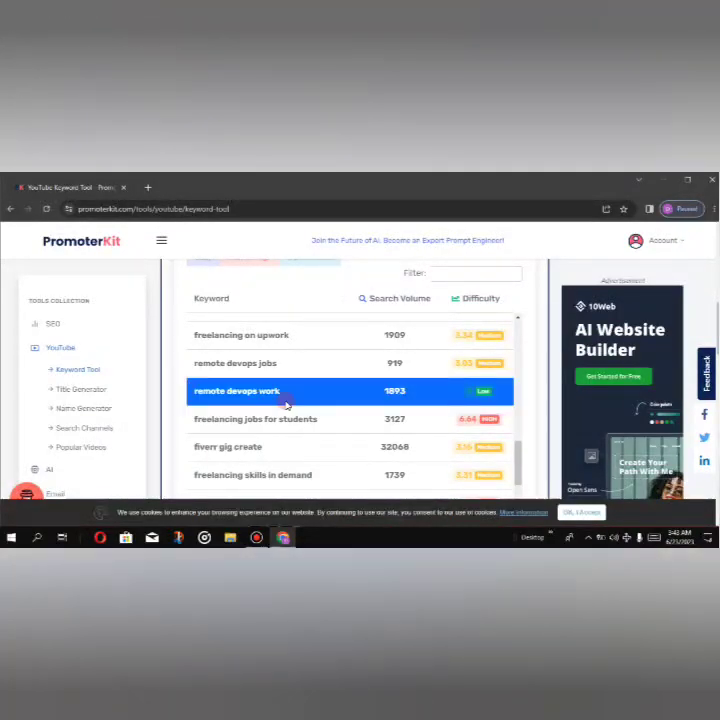
right_click(286, 403)
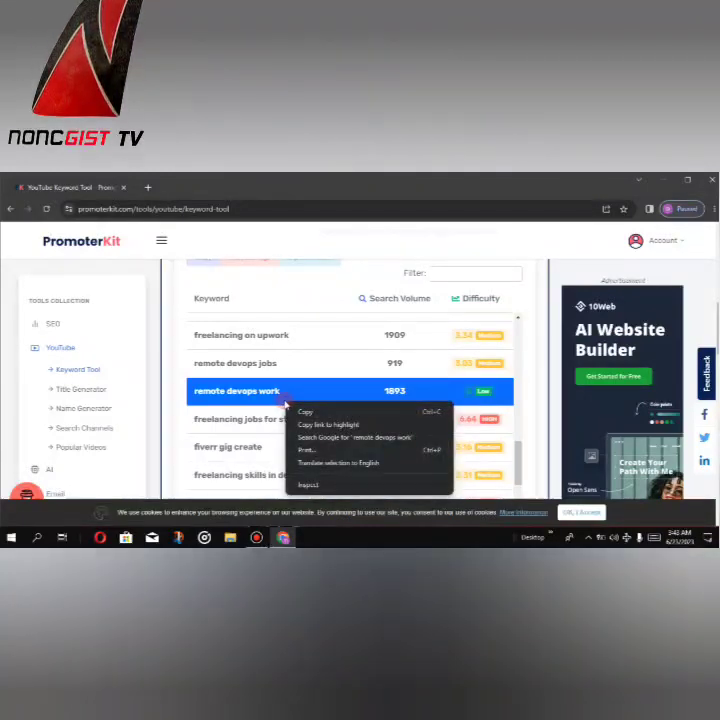
- Replace the previous search term with the copied text "emote devops work" and run the keyword search to view its metrics
scroll(519, 421, "up", 10)
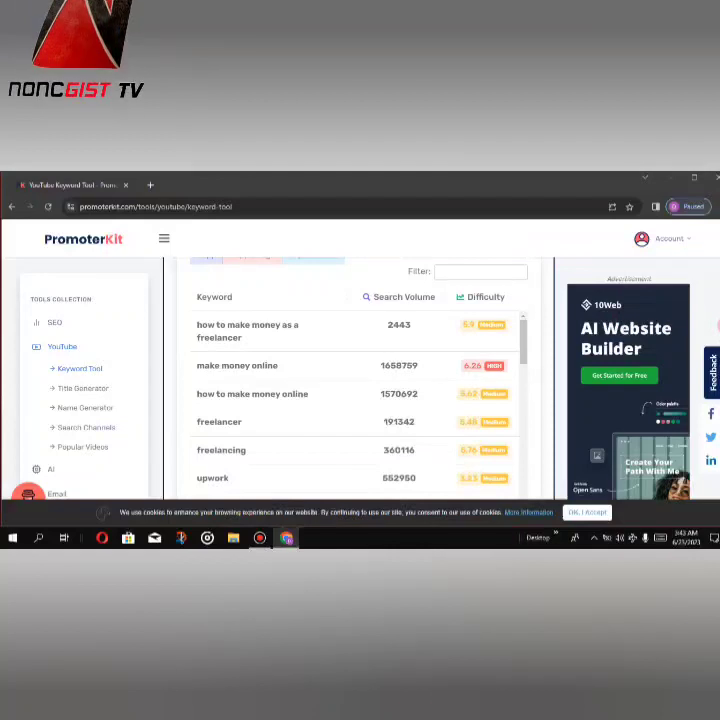
scroll(358, 400, "up", 2)
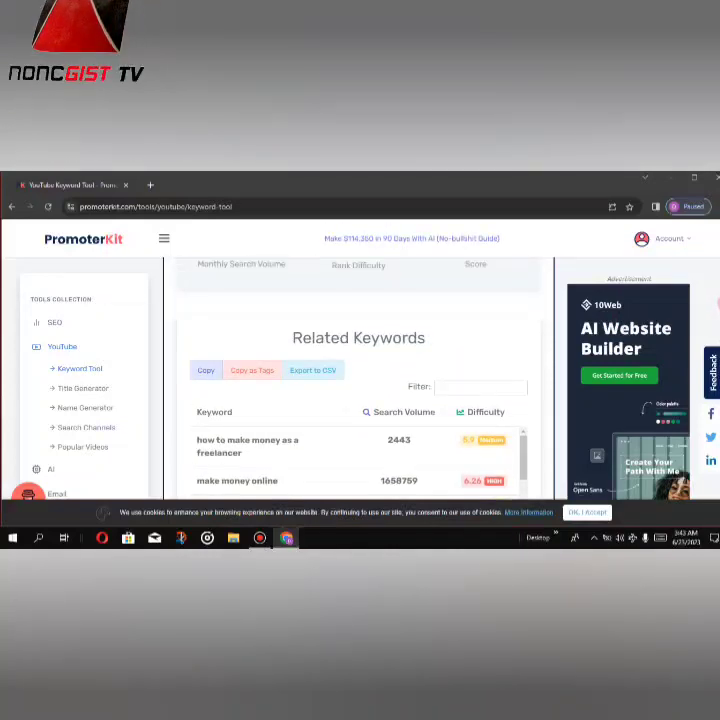
scroll(358, 400, "up", 5)
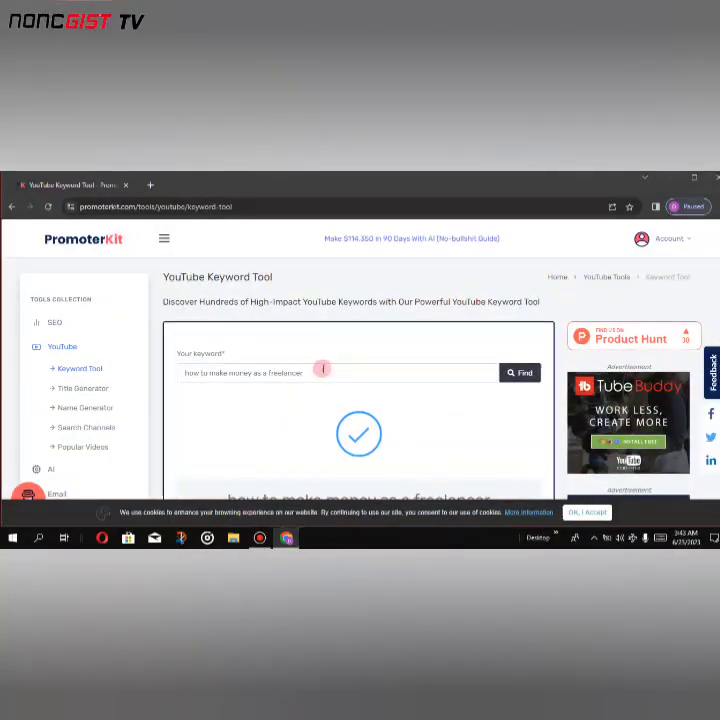
key("BackSpace")
key("BackSpace")
key("BackSpace")
key("BackSpace")
key("BackSpace")
key("BackSpace")
key("BackSpace")
key("BackSpace")
key("BackSpace")
key("BackSpace")
key("BackSpace")
key("BackSpace")
key("BackSpace")
key("BackSpace")
key("BackSpace")
key("BackSpace")
key("BackSpace")
key("BackSpace")
key("BackSpace")
key("BackSpace")
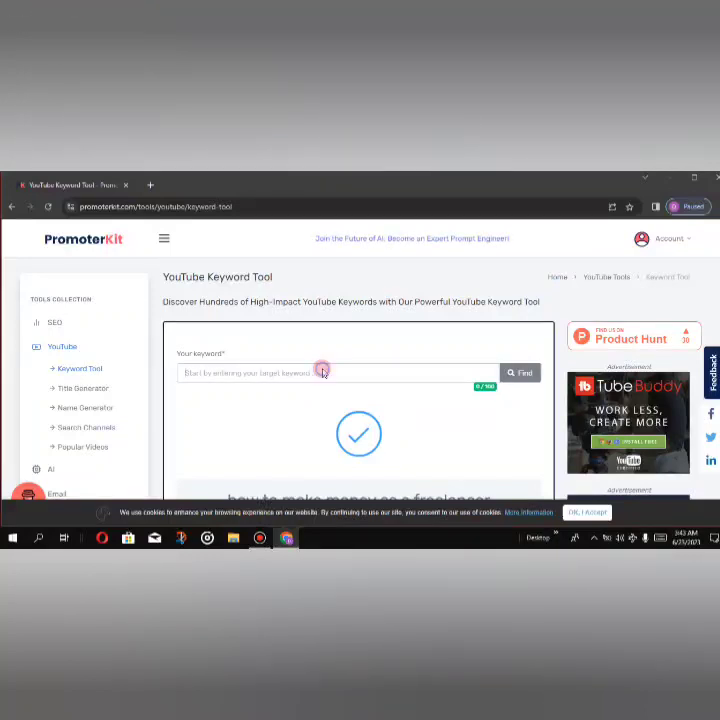
right_click(322, 372)
left_click(350, 278)
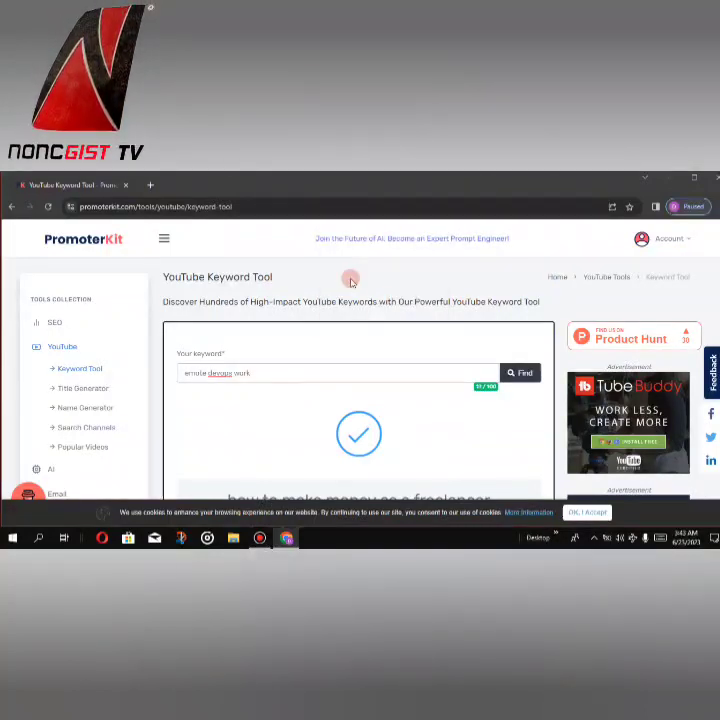
left_click(532, 372)
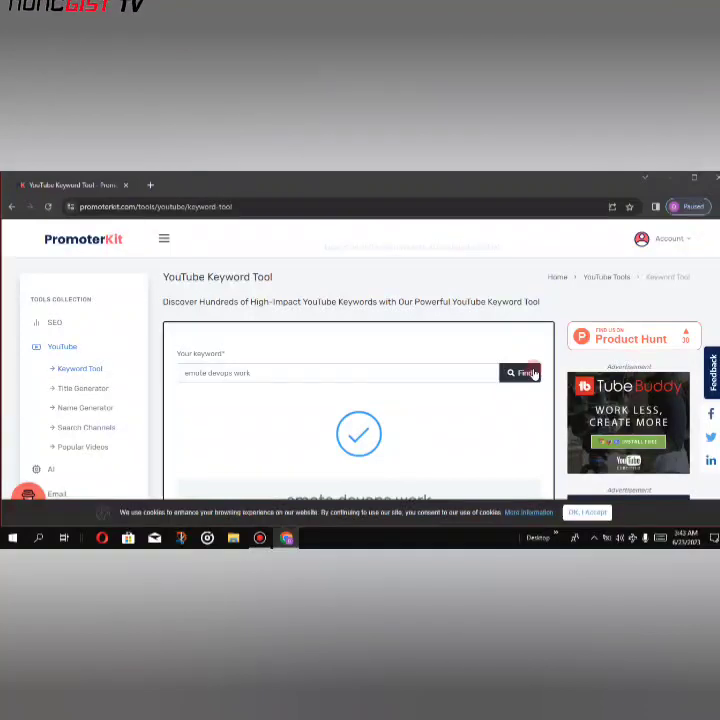
scroll(551, 371, "down", 3)
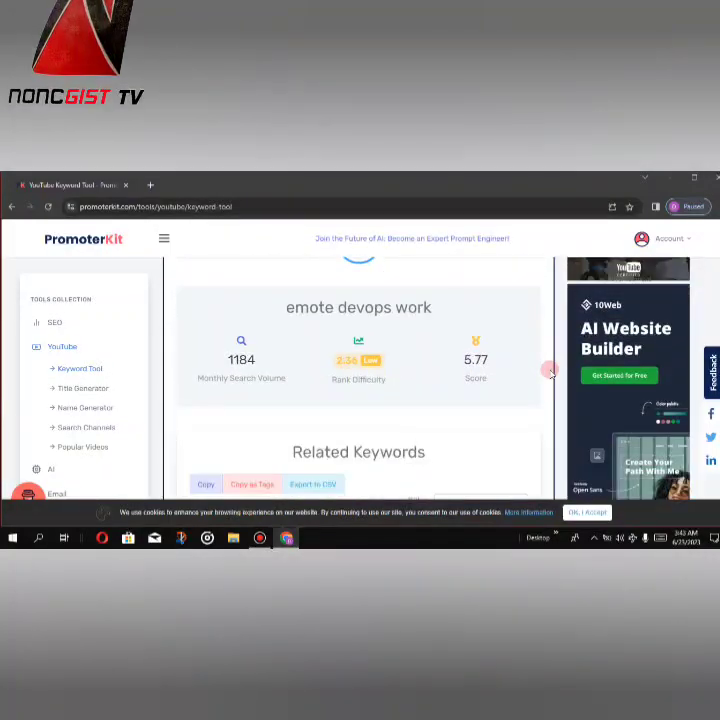
- Examine the full related keywords table for "emote devops work", comparing search volumes and difficulty ratings down to the last entries
scroll(551, 371, "down", 3)
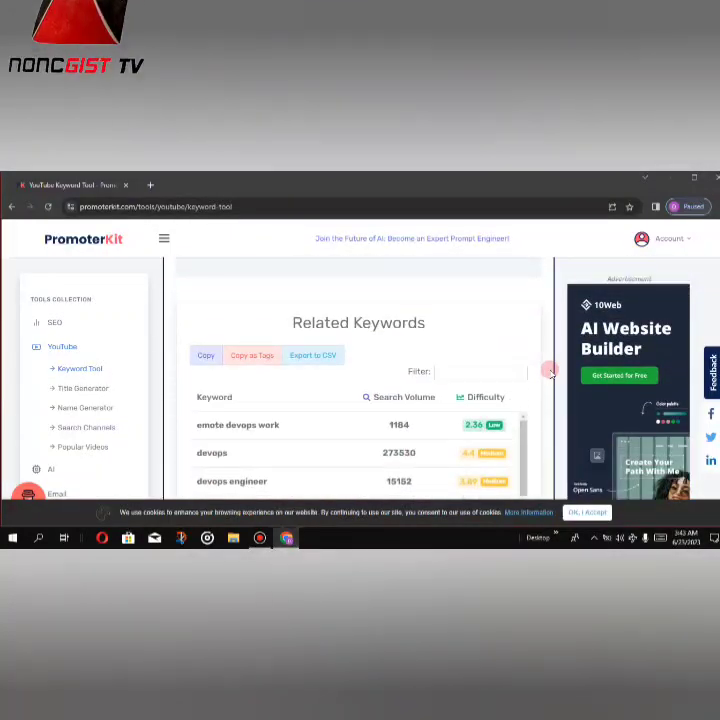
scroll(551, 371, "down", 2)
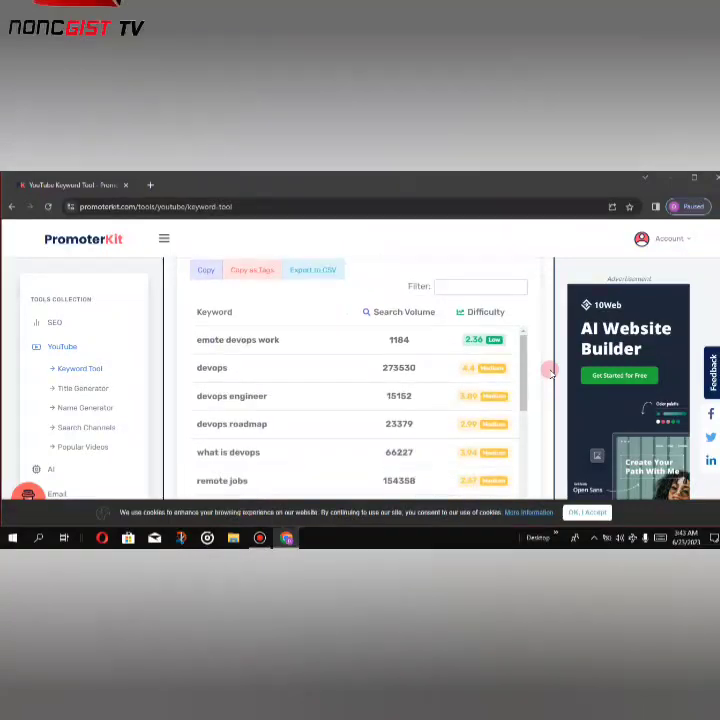
scroll(551, 371, "down", 1)
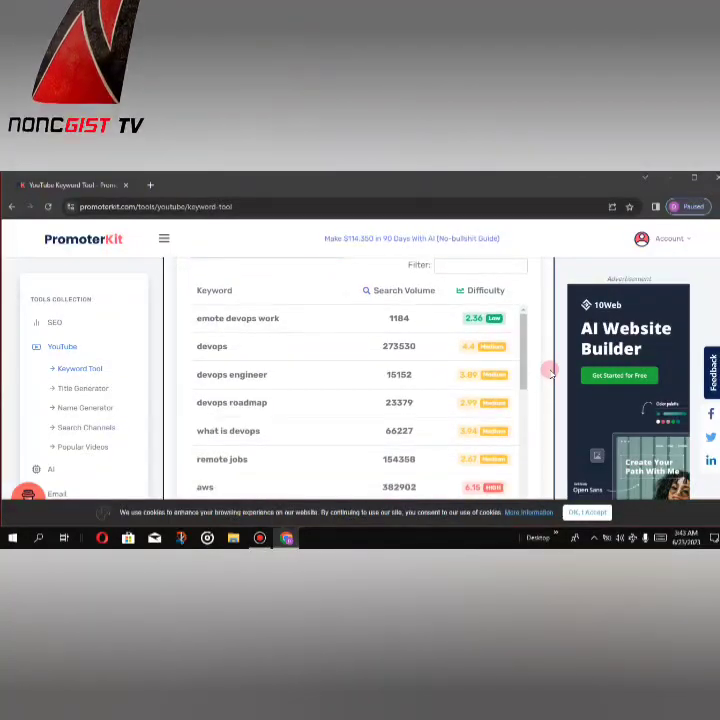
scroll(551, 371, "down", 5)
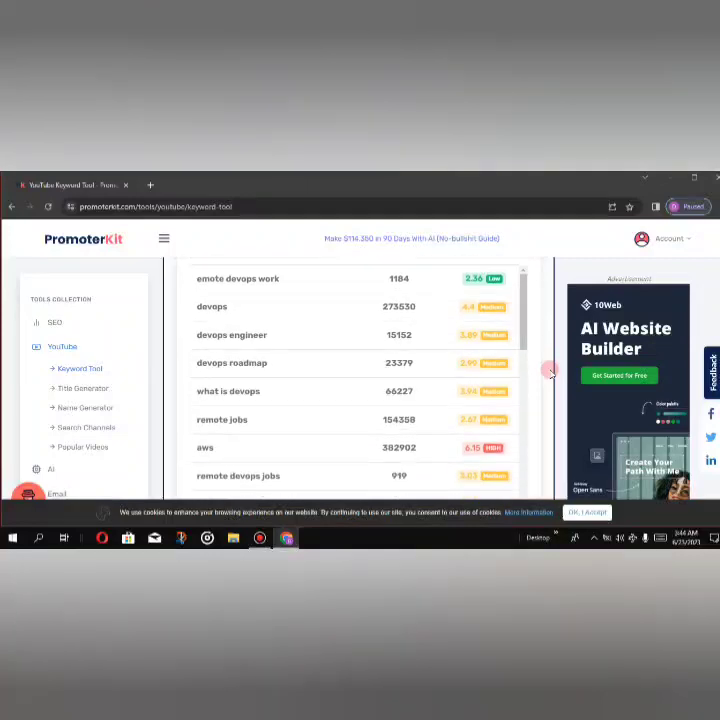
scroll(551, 371, "up", 5)
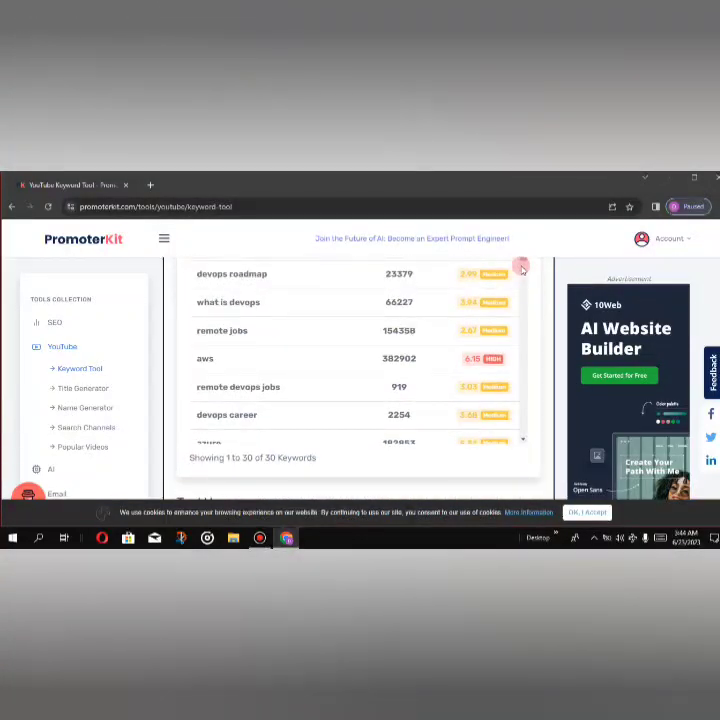
key("ctrl+a")
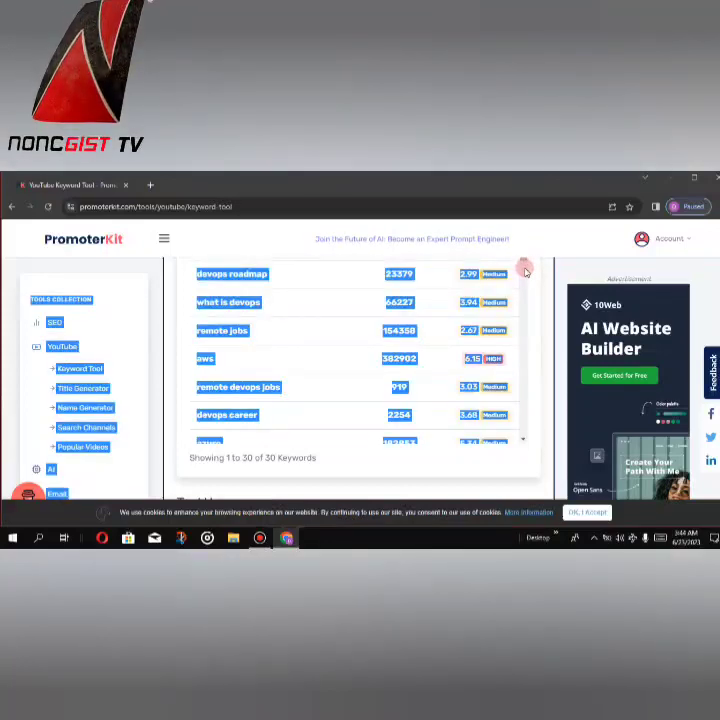
scroll(524, 268, "down", 3)
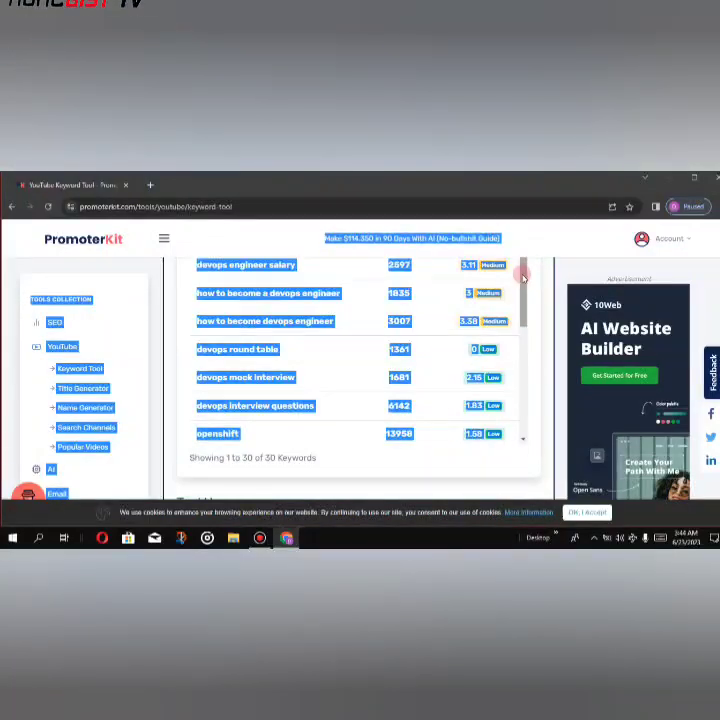
scroll(522, 276, "up", 2)
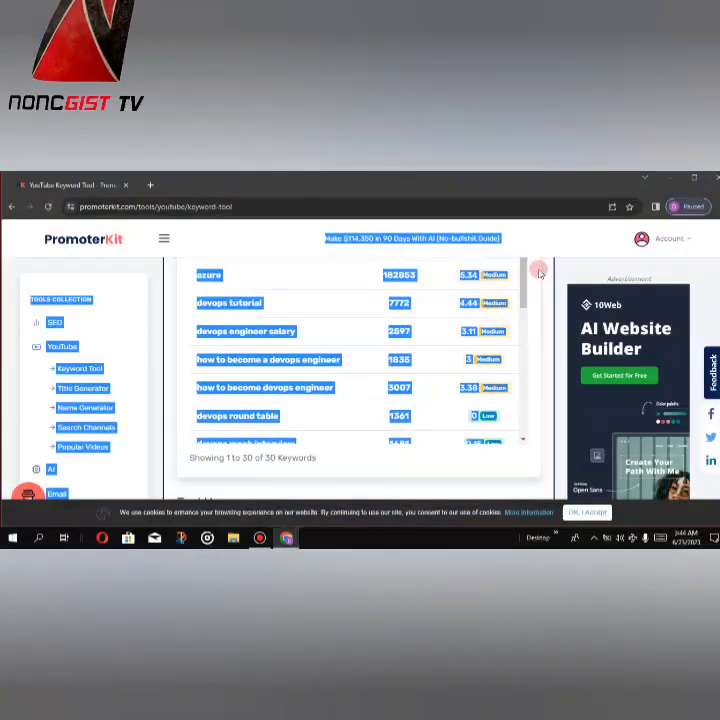
left_click(538, 271)
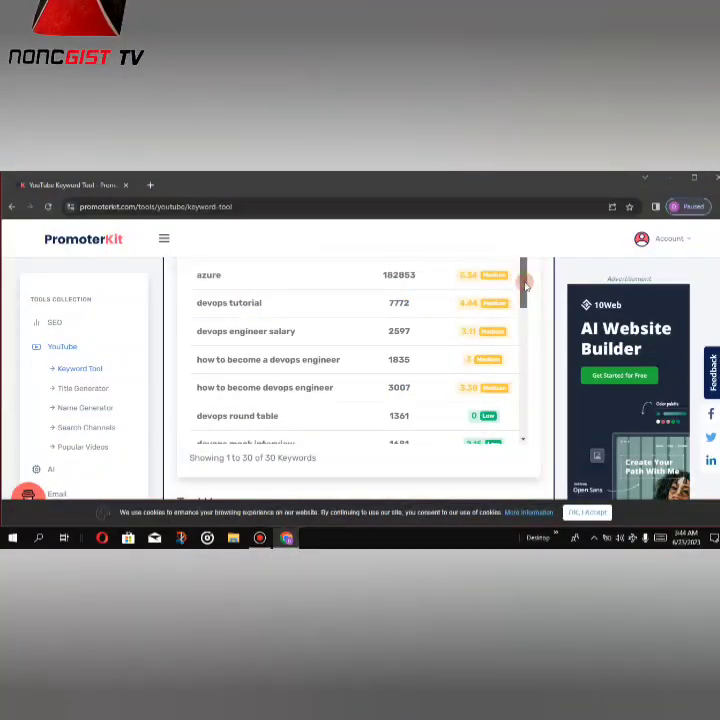
scroll(523, 295, "down", 2)
left_click_drag(524, 307, 524, 323)
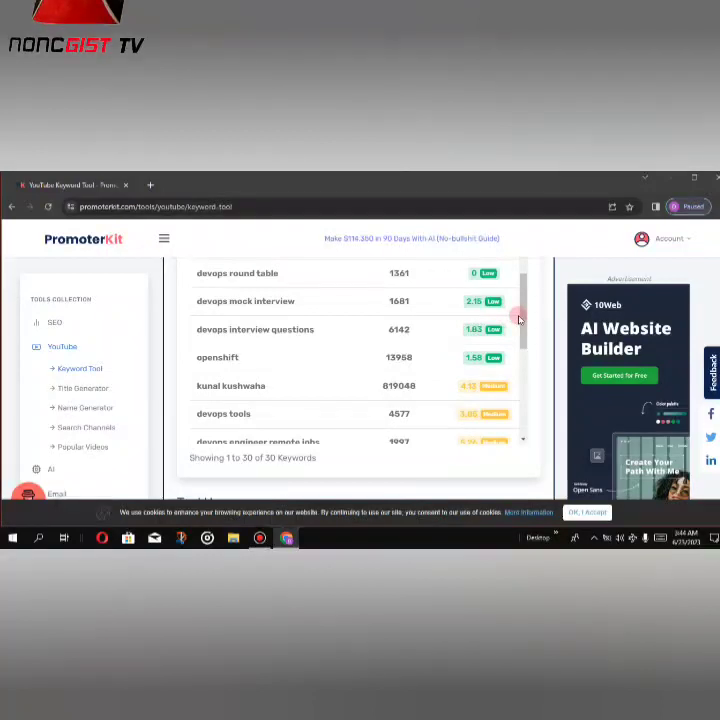
left_click_drag(519, 320, 522, 403)
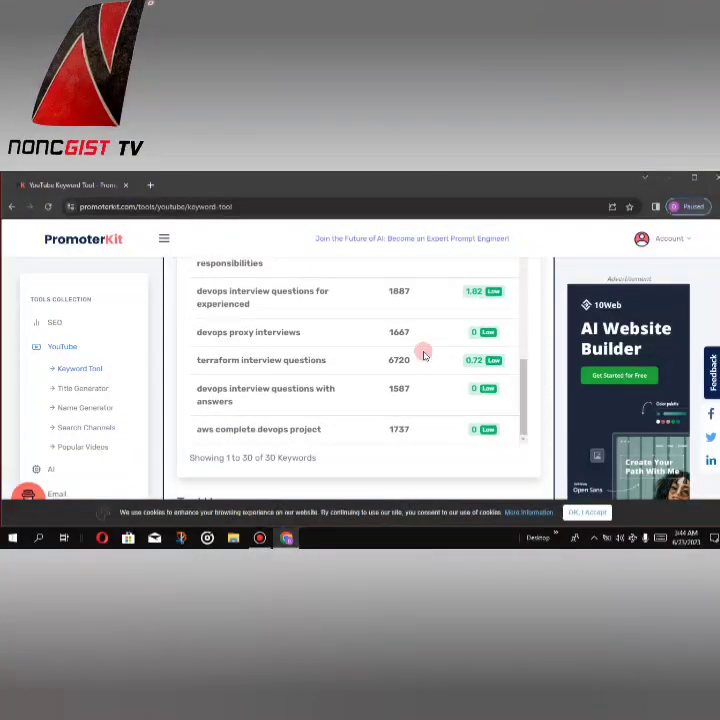